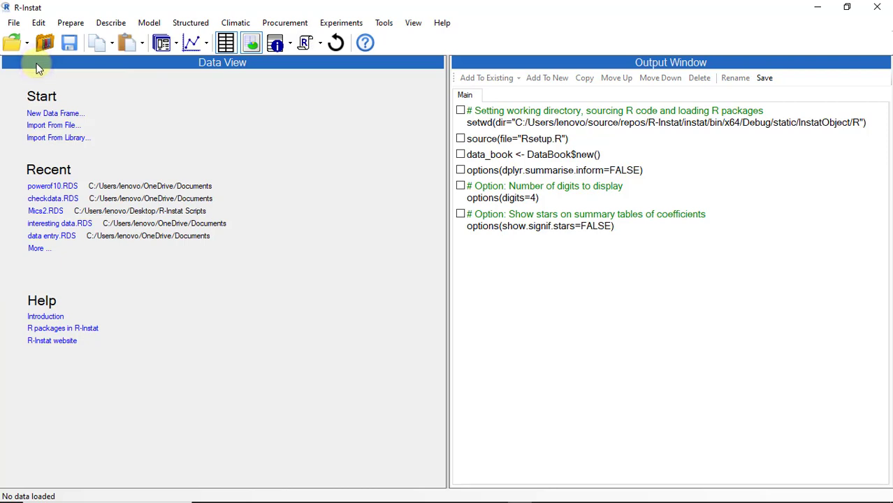
Import the Sleep dataset from the mosaic package in the R data library.
left_click(423, 184)
scroll(428, 349, "down", 10)
left_click(431, 410)
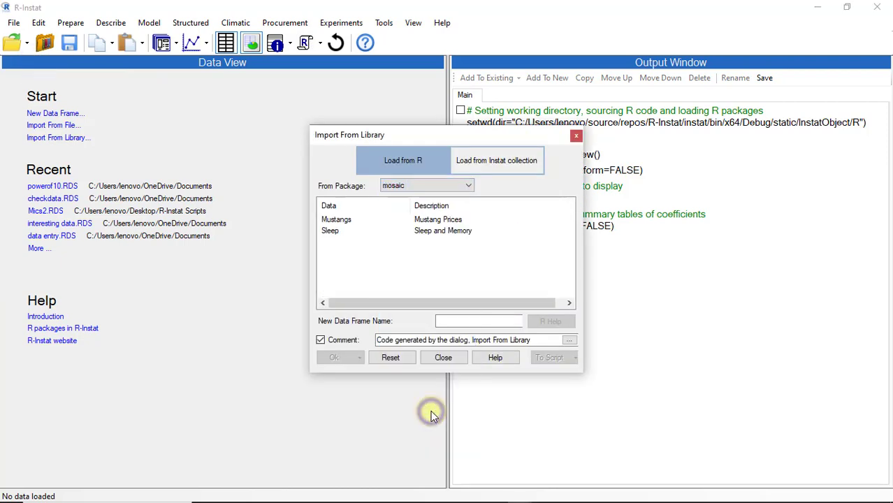
left_click(331, 231)
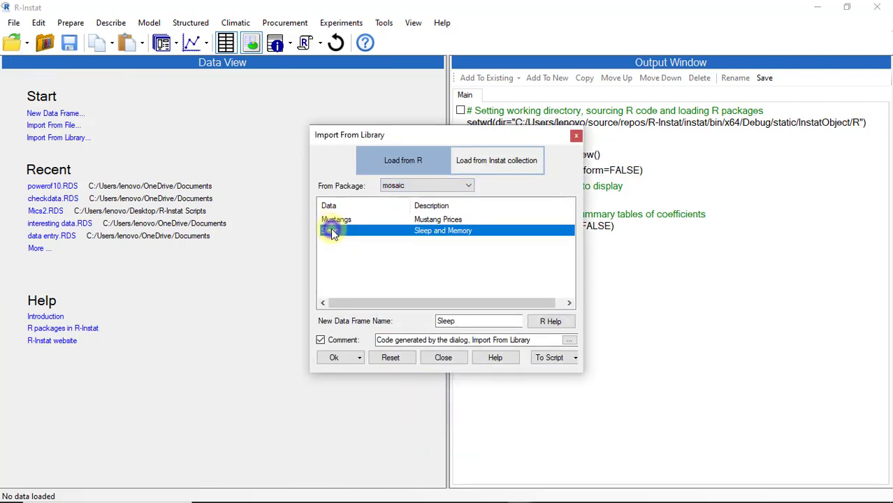
left_click(334, 358)
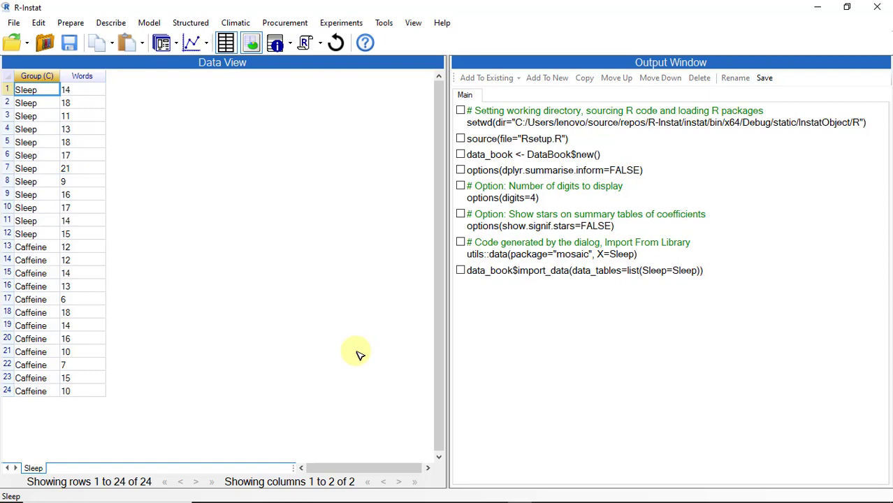
Copy the row names of the Sleep data frame into a column named row and make that column a key.
left_click(70, 23)
mouse_move(104, 40)
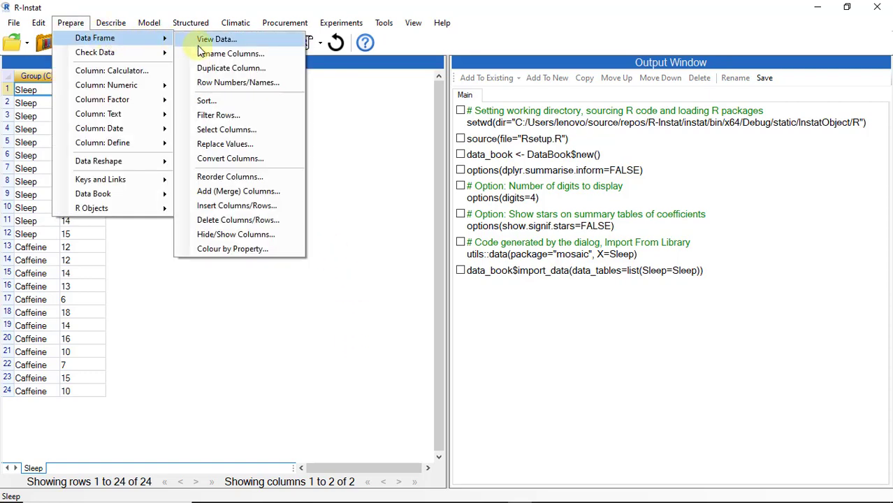
left_click(225, 84)
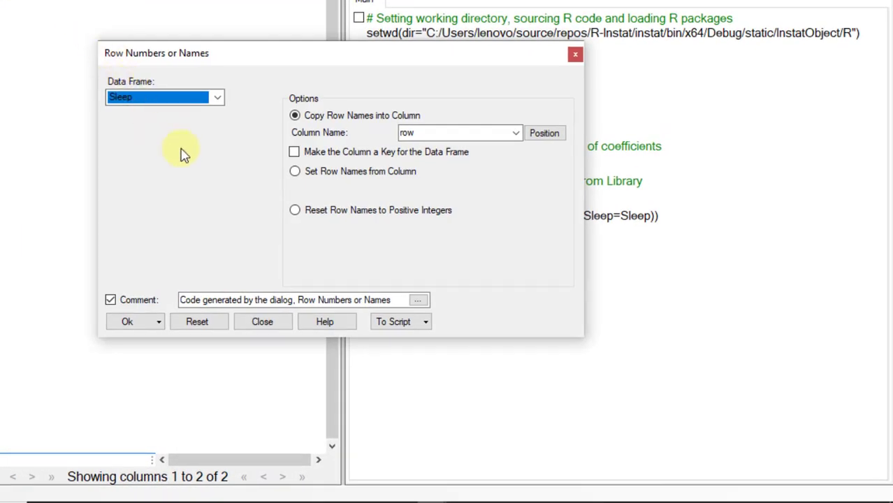
left_click(294, 152)
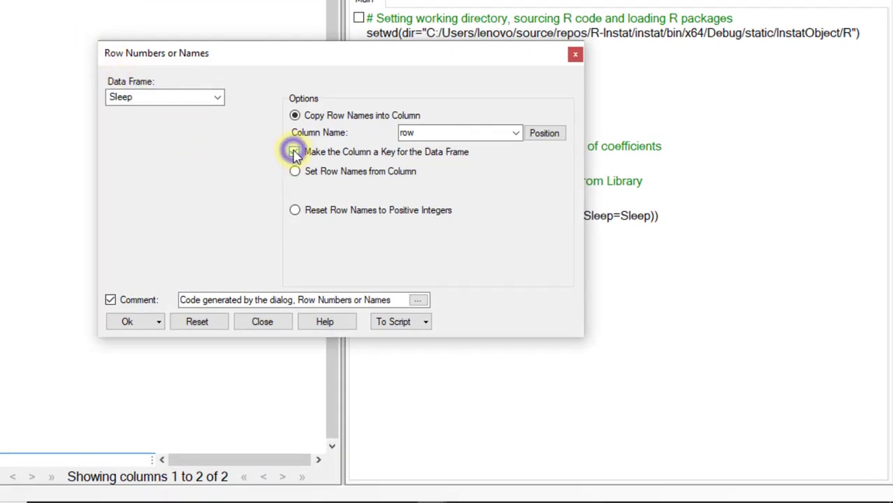
left_click(128, 318)
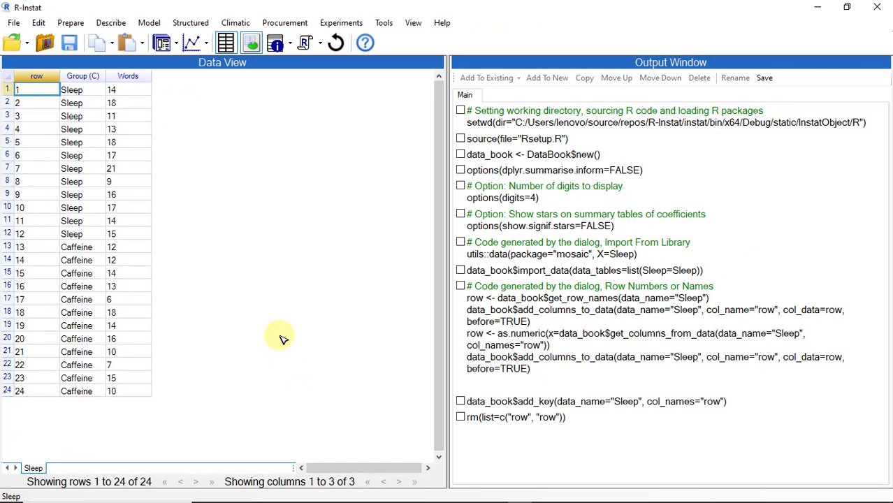
Produce a default one-variable summary of all the Sleep variables: row, Group and Words.
left_click(76, 23)
mouse_move(140, 52)
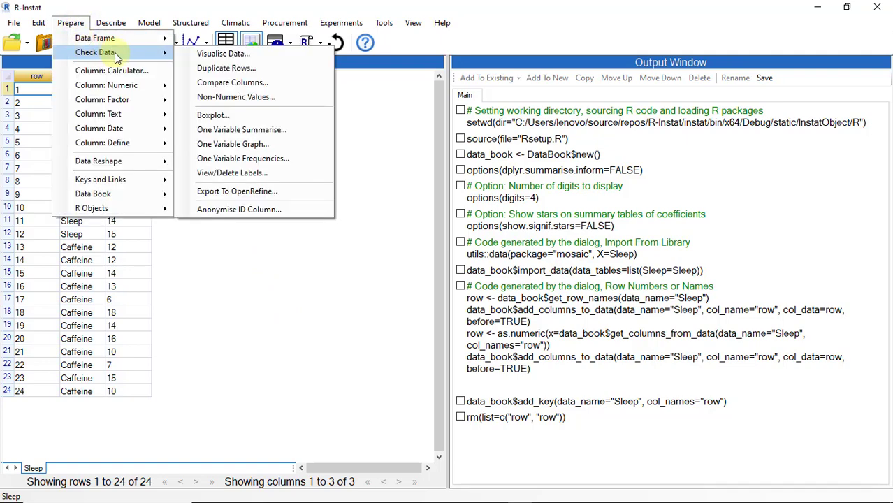
left_click(223, 130)
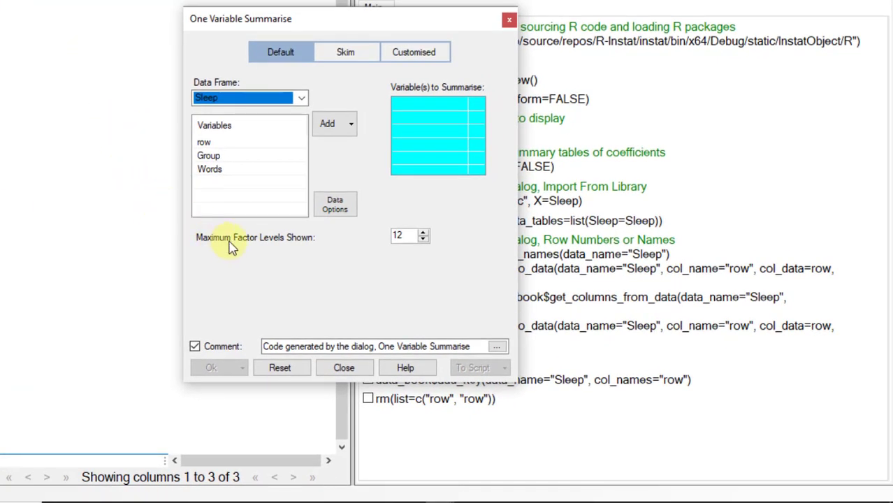
left_click(352, 132)
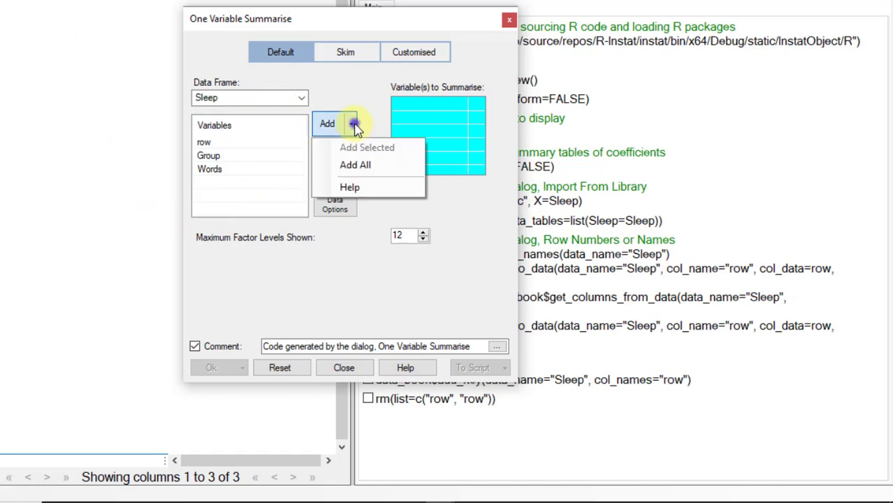
left_click(346, 166)
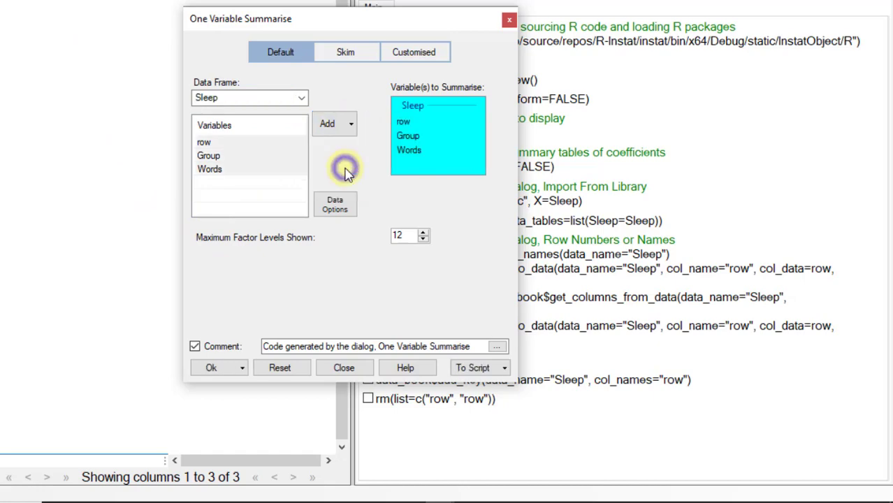
left_click(213, 369)
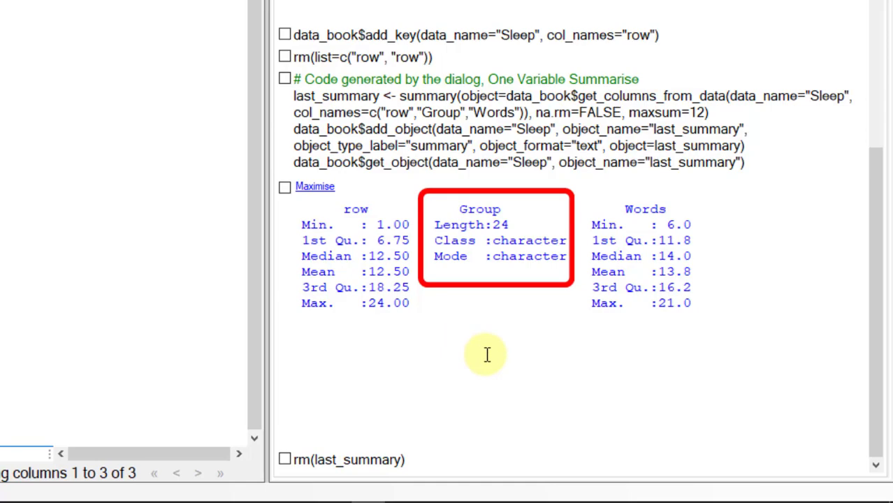
Convert the Group column to a factor and rerun the one-variable summary of row, Group and Words.
right_click(73, 75)
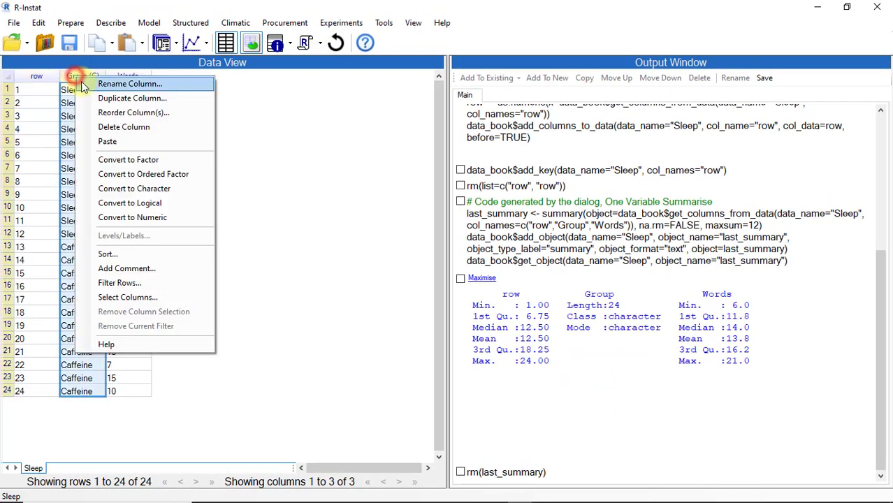
left_click(124, 160)
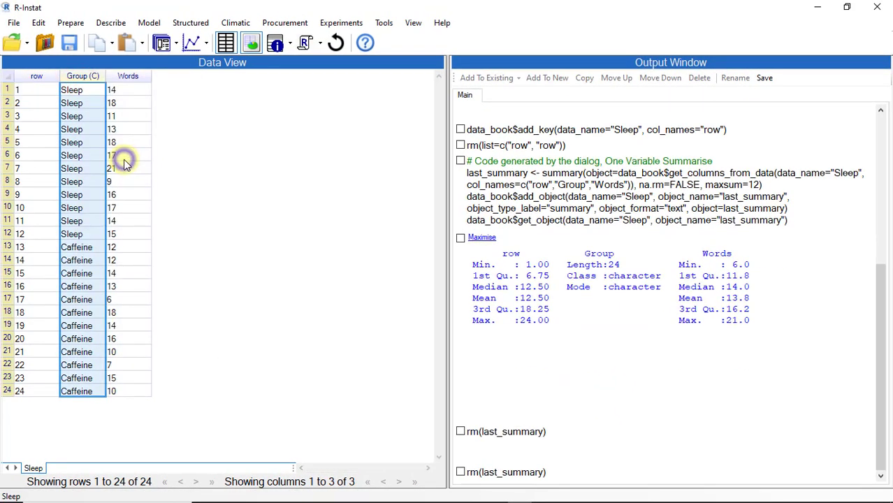
left_click(161, 43)
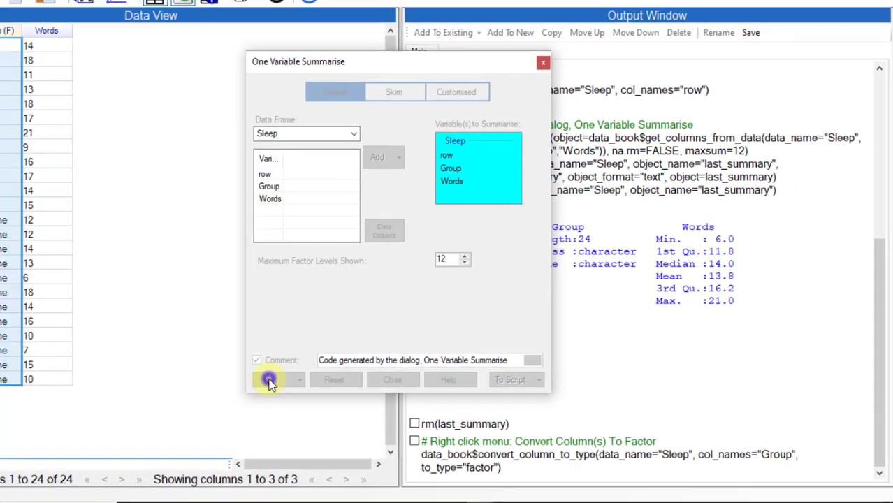
left_click(225, 371)
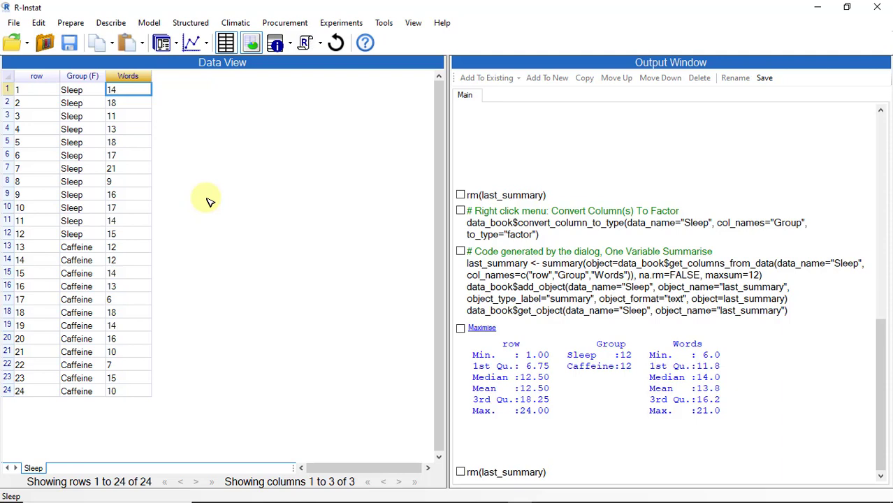
Insert one column with the prefix words2 and default value NA at the end of the Sleep data frame.
left_click(72, 22)
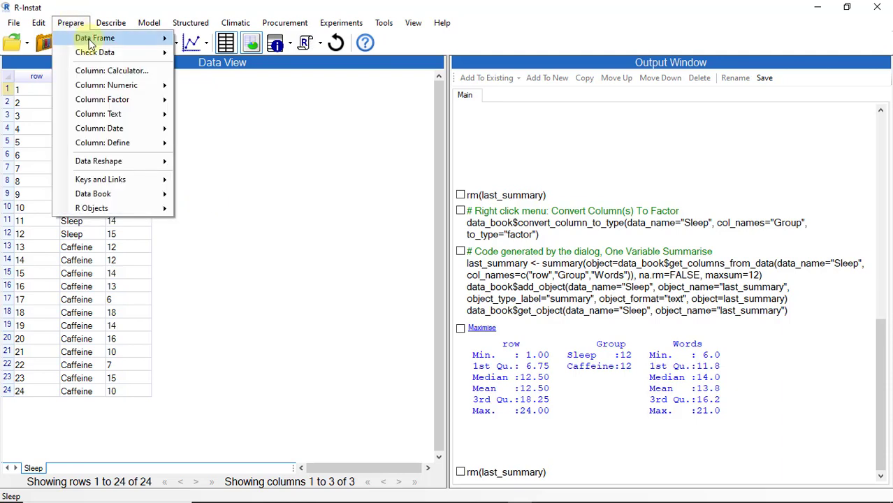
mouse_move(93, 41)
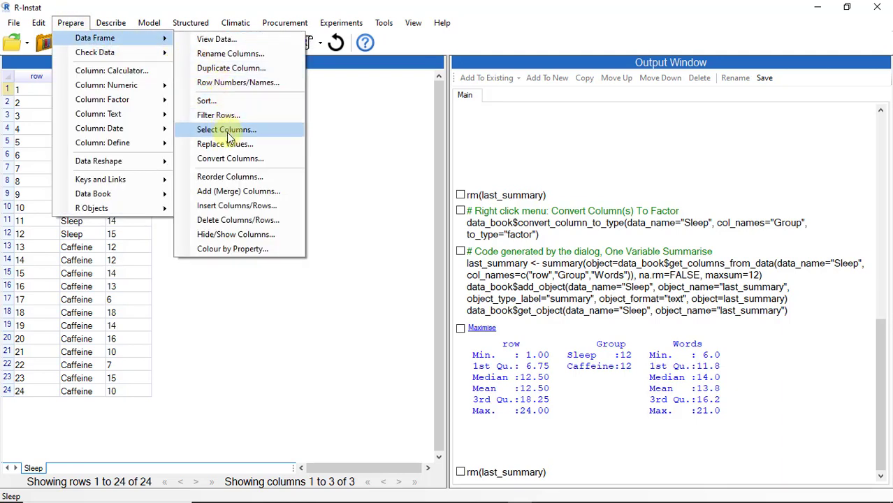
left_click(230, 205)
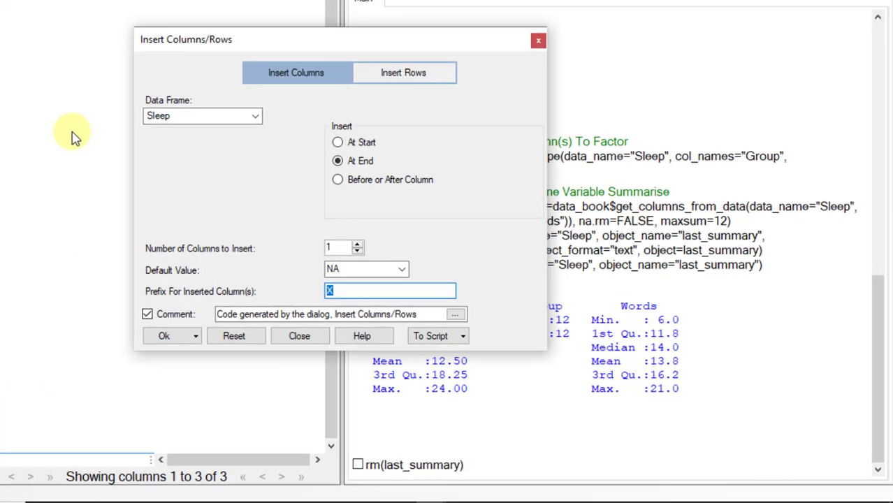
type("words2")
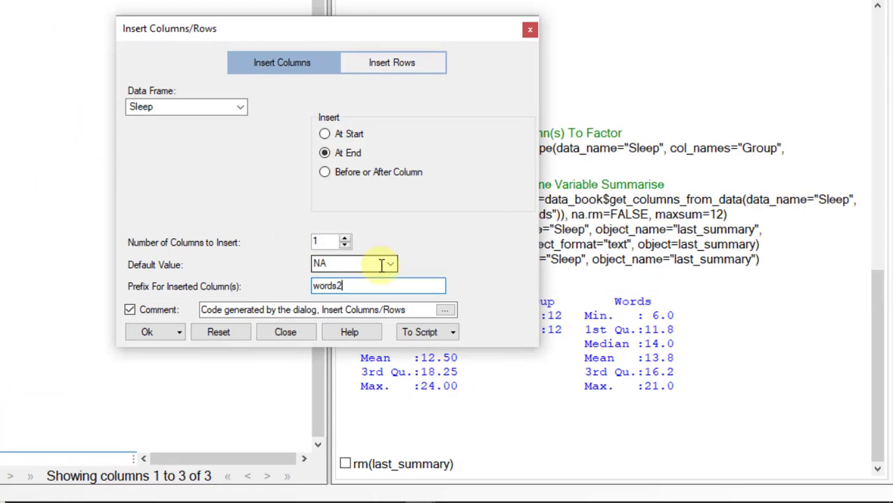
left_click(130, 332)
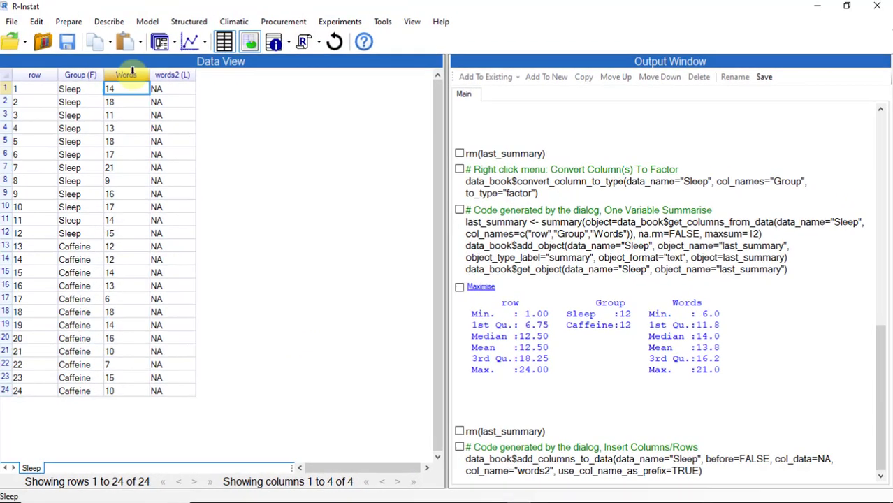
Define a column selection named selection that excludes the Words column, and apply it to the Sleep data frame.
right_click(132, 73)
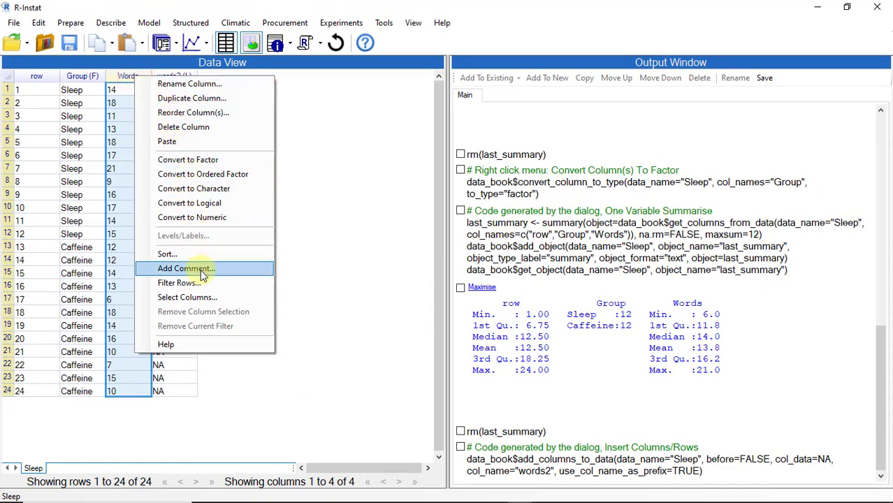
left_click(203, 298)
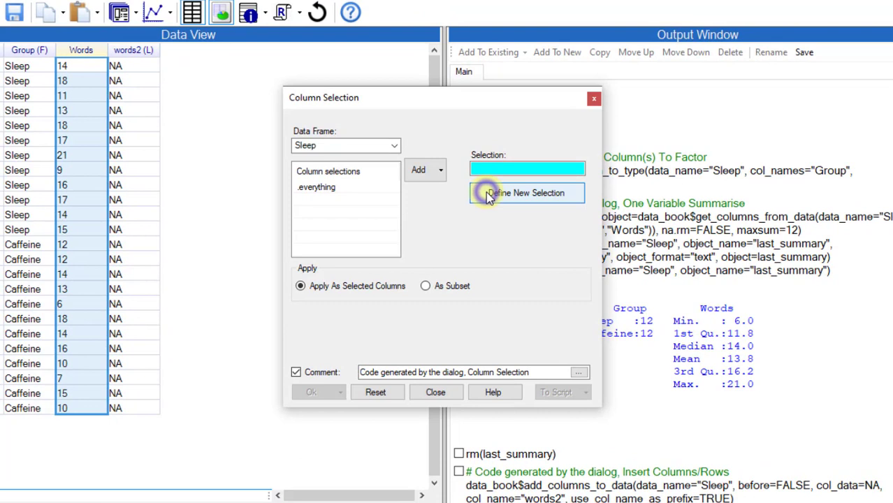
left_click(488, 196)
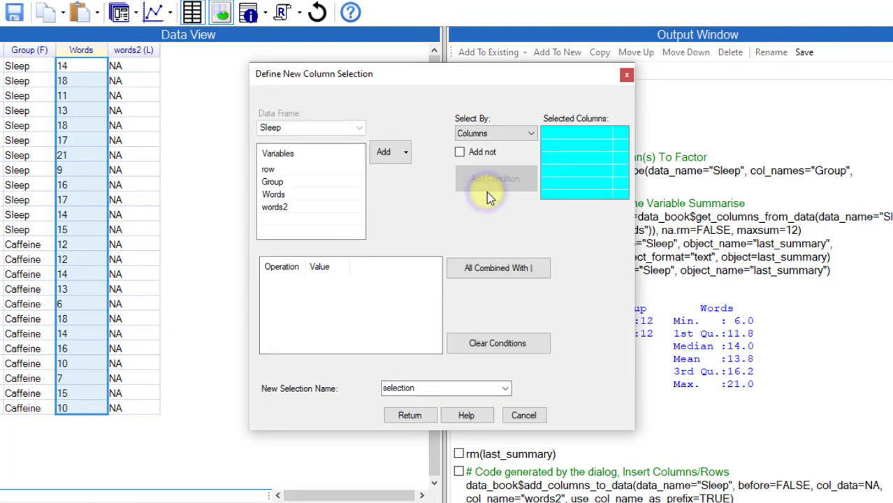
left_click(276, 194)
left_click(383, 155)
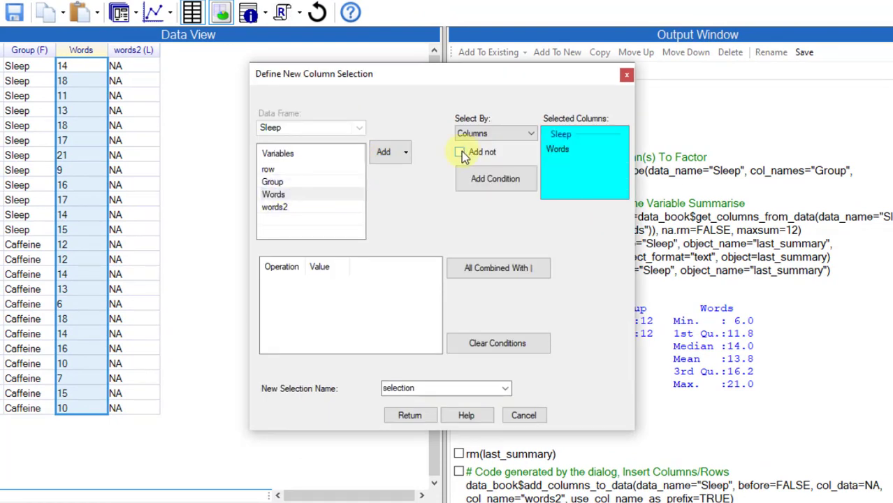
left_click(461, 152)
left_click(477, 181)
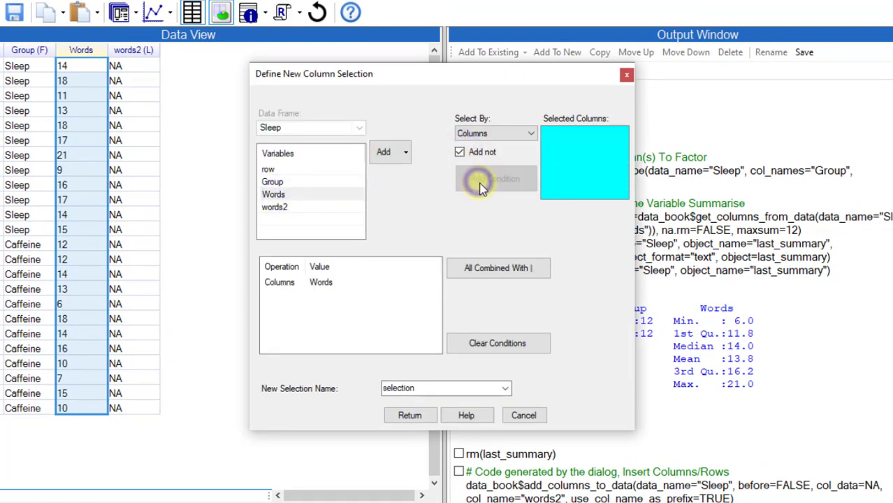
left_click(400, 417)
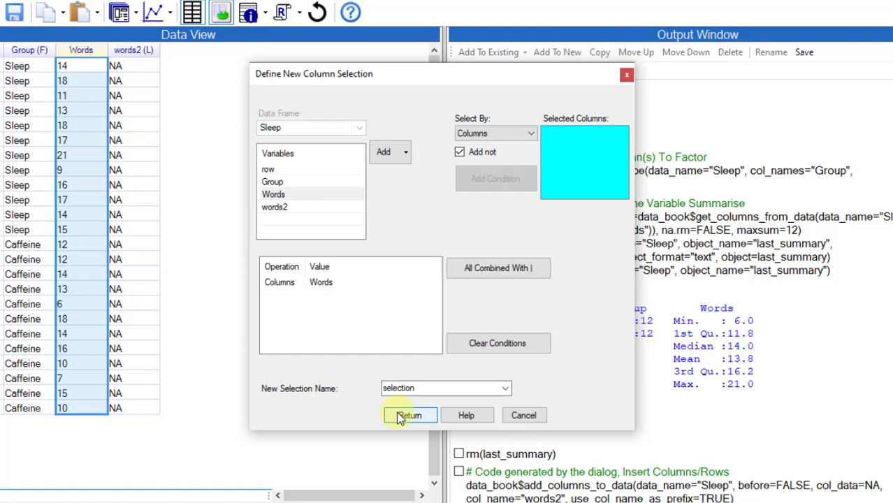
left_click(316, 392)
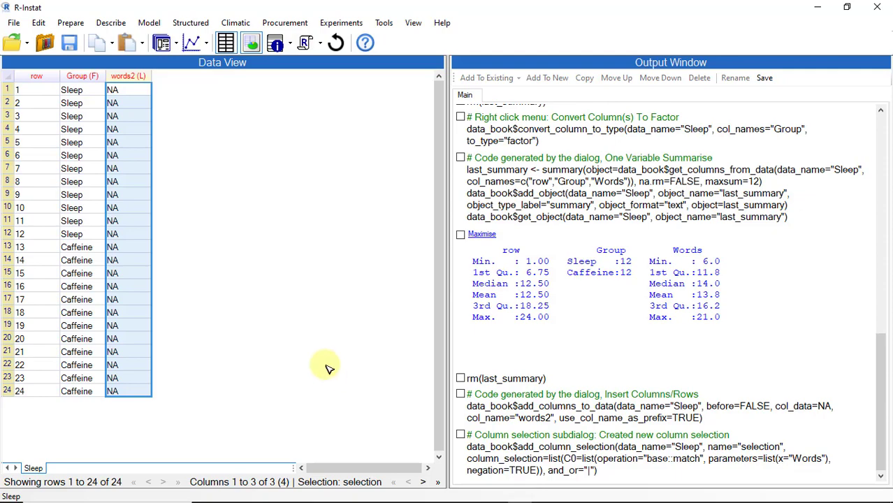
Enter 14, 18, 11, 13, 18 and 17 in rows 1 to 6 of the words2 column.
left_click(138, 96)
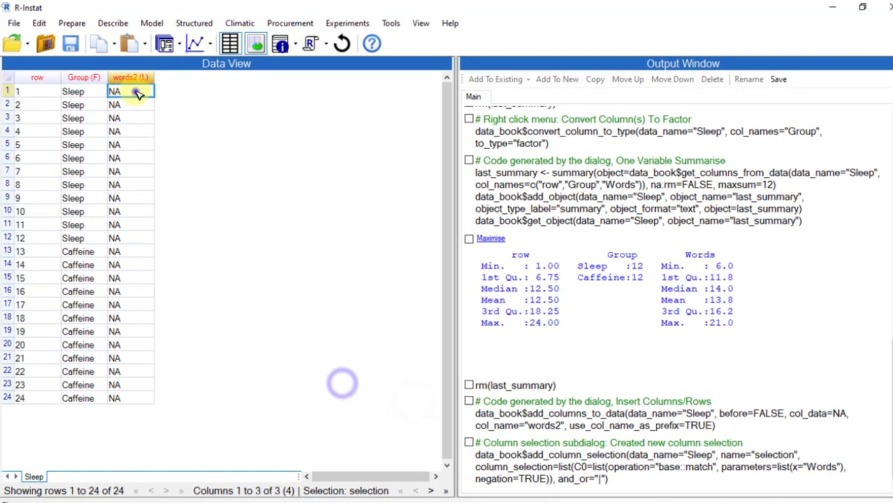
type("14")
key("Return")
type("18")
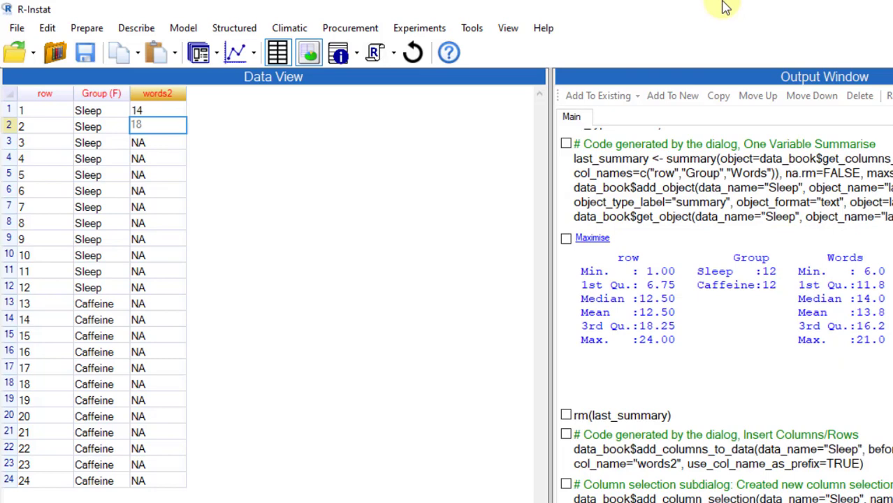
key("Return")
type("11")
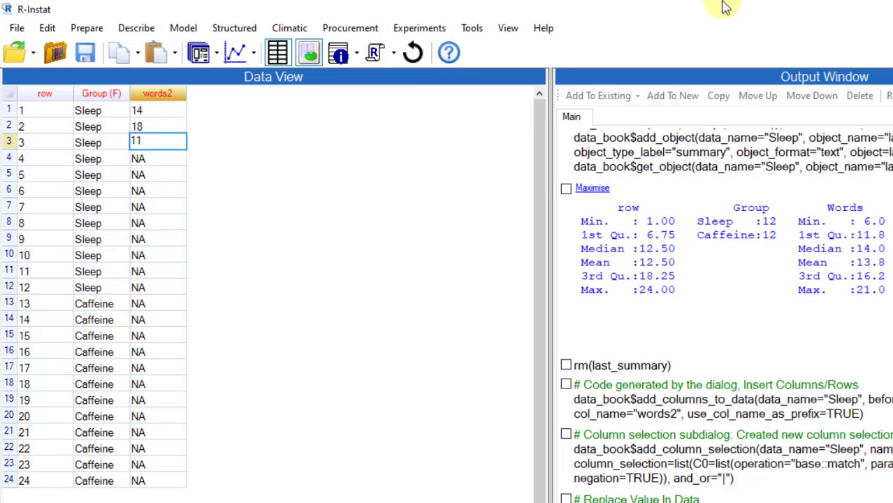
key("Return")
type("13")
key("Return")
type("18")
key("Return")
type("17")
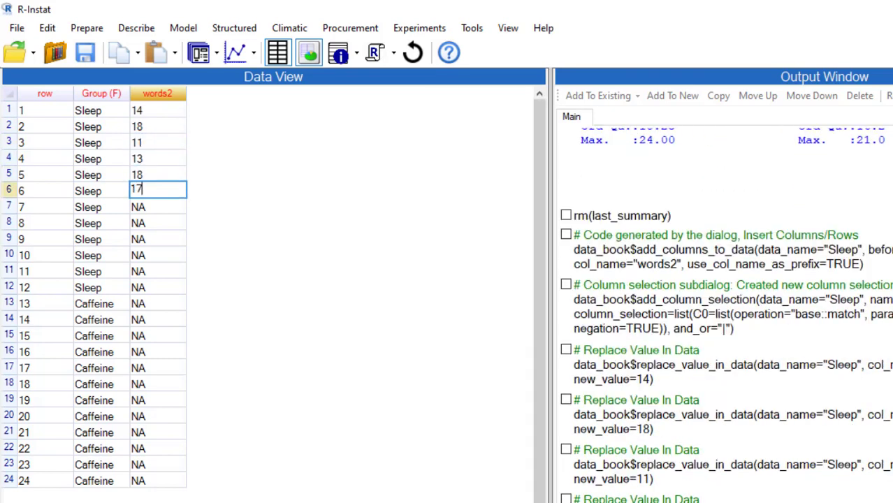
key("Return")
Enter 21, 9, 16, 16, 14 and 15 in rows 7 to 12 of the words2 column.
type("21")
key("Return")
type("9")
key("Return")
type("16")
key("Return")
type("16")
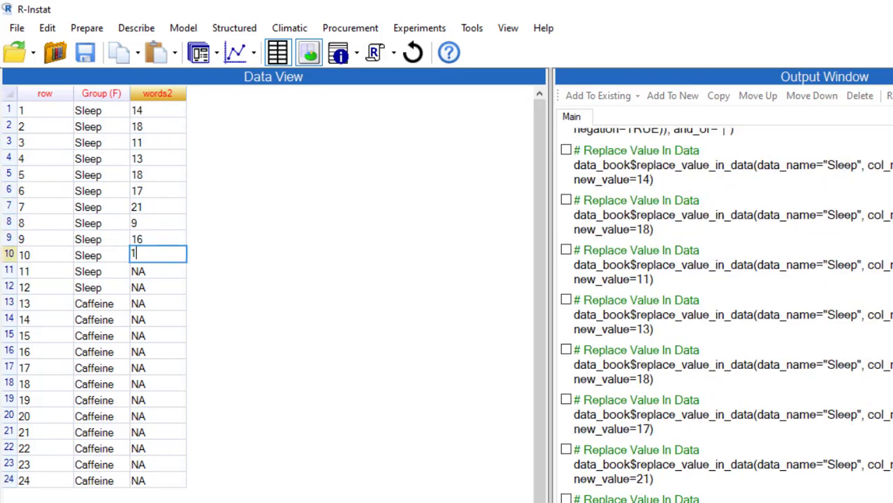
key("Return")
type("14")
key("Return")
type("15")
key("Return")
Enter 12, 12, 13, 13 and 6 in rows 13 to 17 of the words2 column.
type("12")
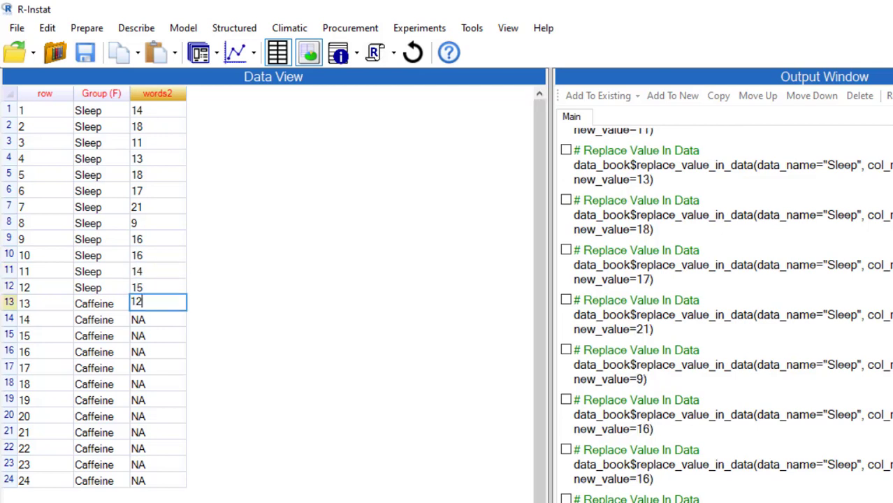
key("Return")
type("12")
key("Return")
type("13")
key("Return")
type("13")
key("Return")
type("6")
key("Return")
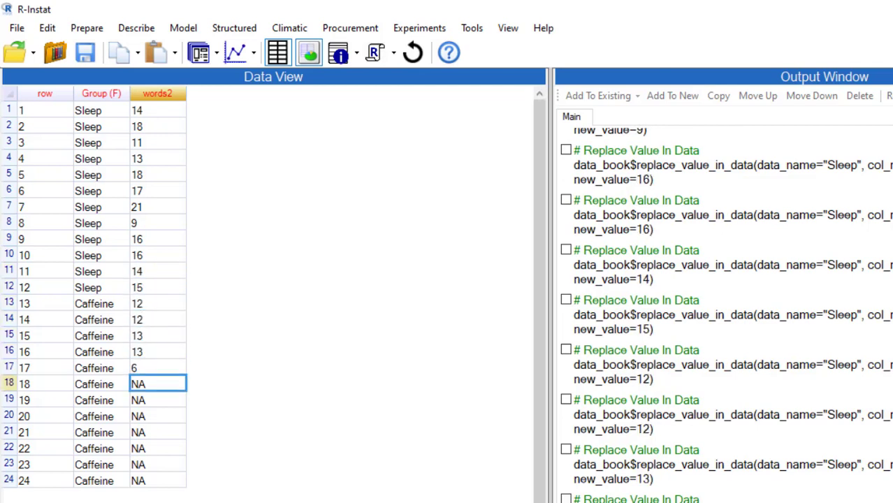
Enter 18, 14, 16, 10, 7, 15 and 10 in rows 18 to 24 of the words2 column.
type("18")
key("Return")
type("14")
key("Return")
type("16")
key("Return")
type("10")
key("Return")
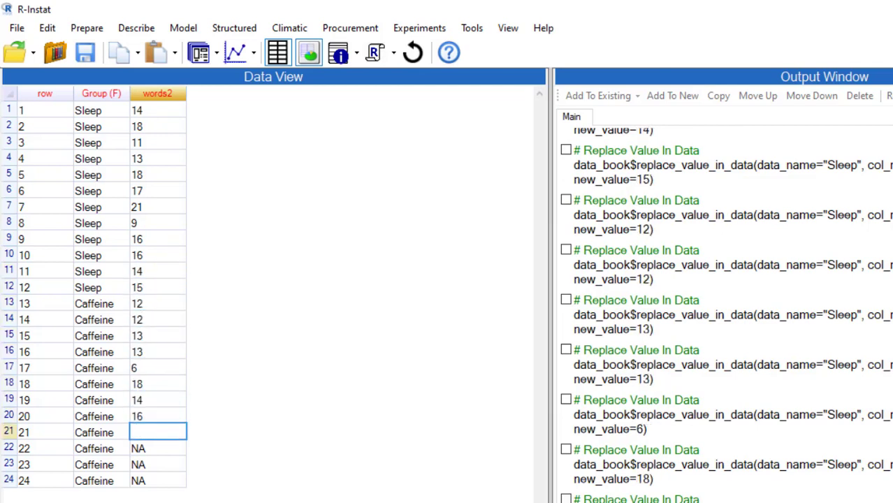
type("7")
key("Return")
type("15")
key("Return")
type("10")
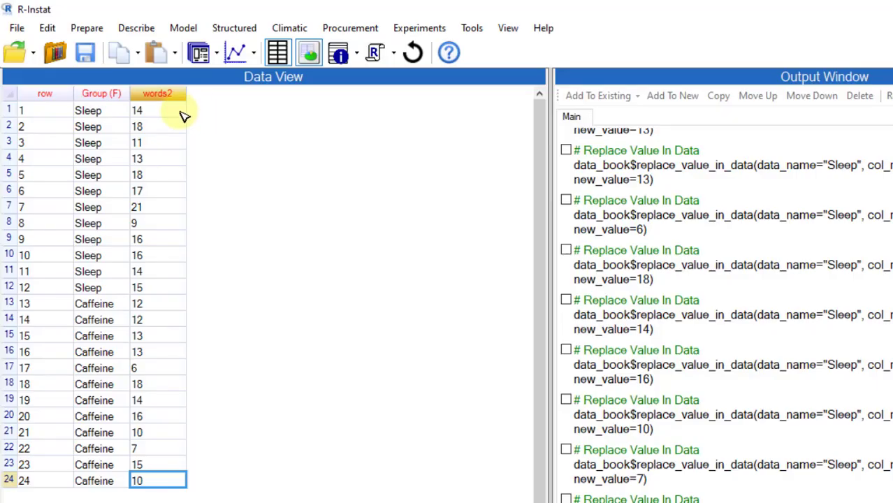
Remove the column selection and compare Words with words2 by row, storing the comparison in a new column named compare.
right_click(175, 91)
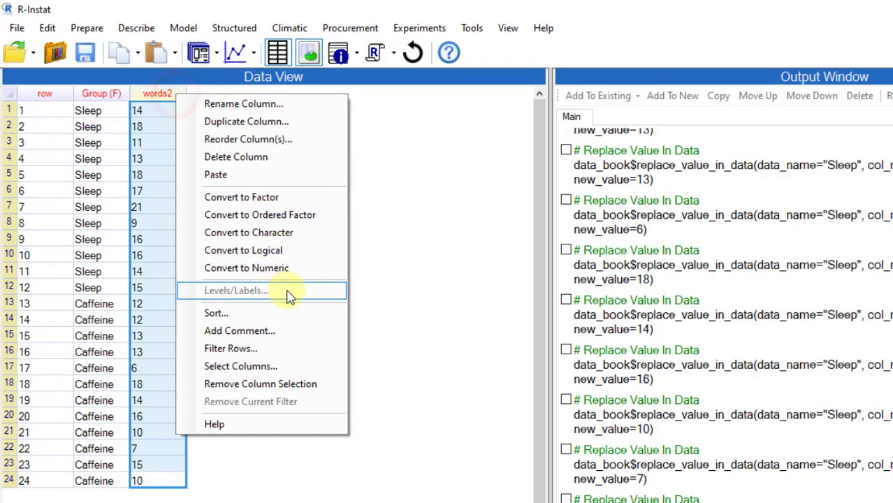
left_click(297, 387)
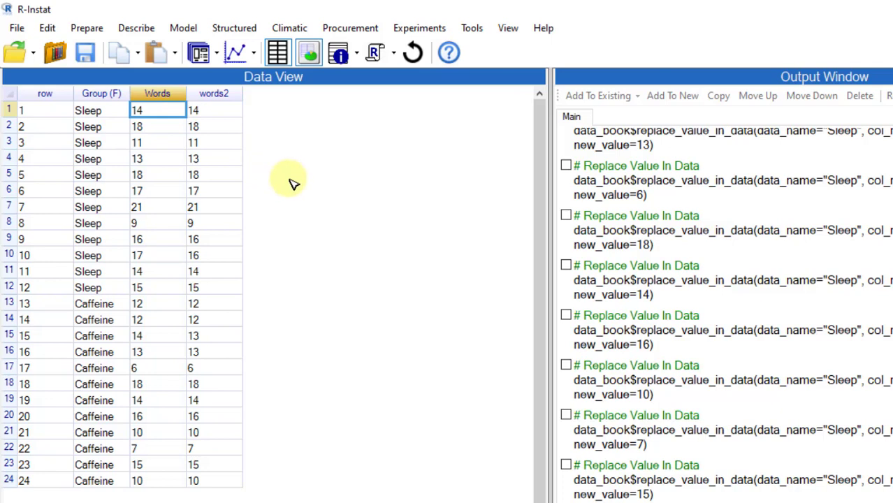
left_click(87, 28)
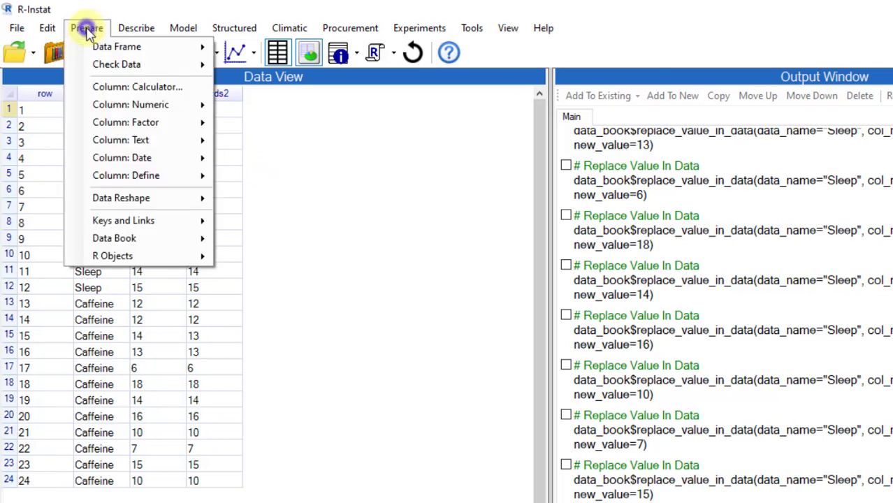
mouse_move(147, 73)
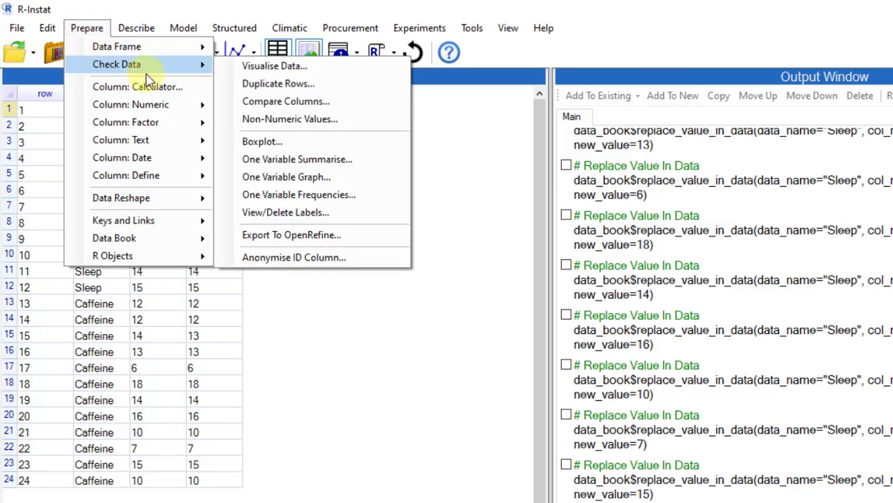
left_click(284, 105)
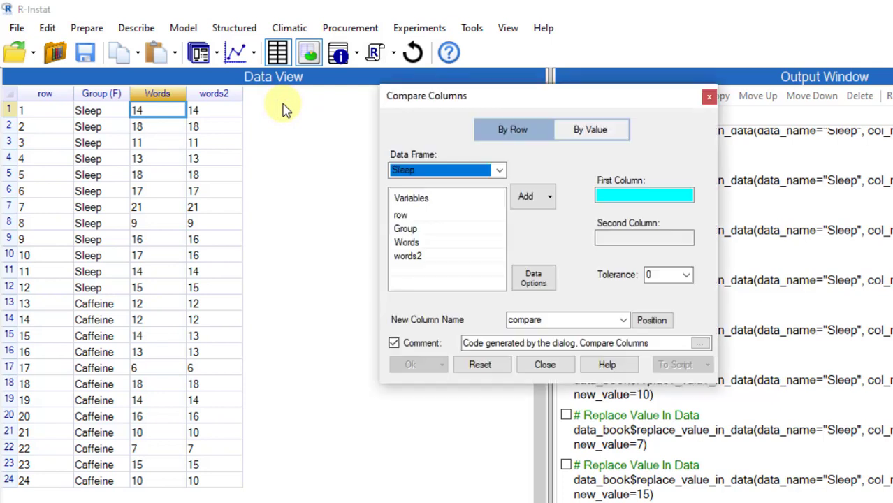
left_click(409, 242)
left_click(526, 198)
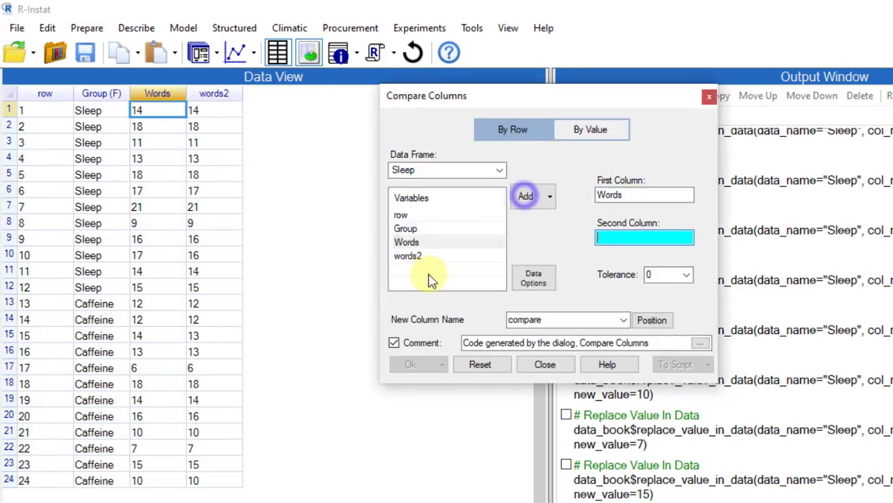
left_click(418, 256)
left_click(525, 199)
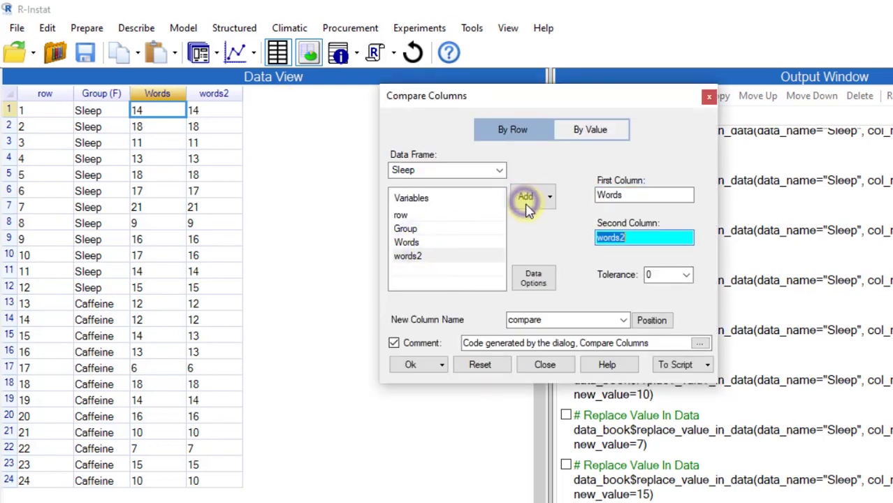
left_click(412, 364)
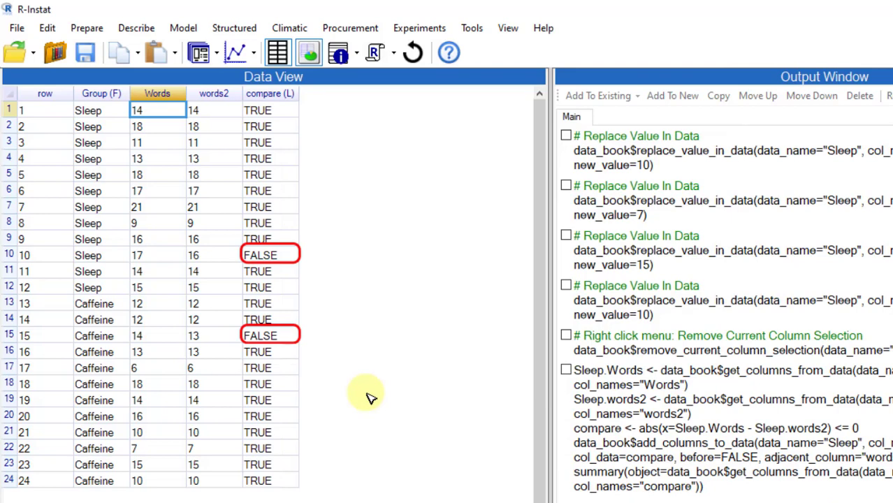
Define a filter named filter with the condition compare == FALSE and apply it to the Sleep data frame.
right_click(267, 94)
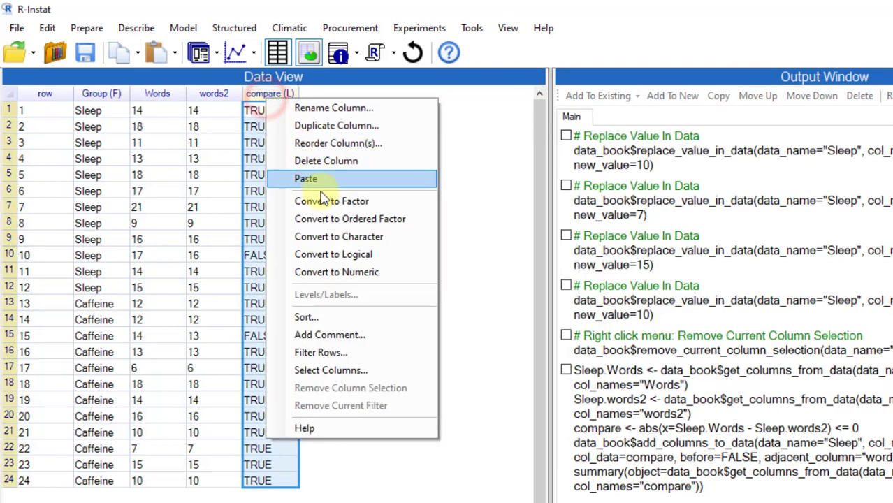
left_click(352, 352)
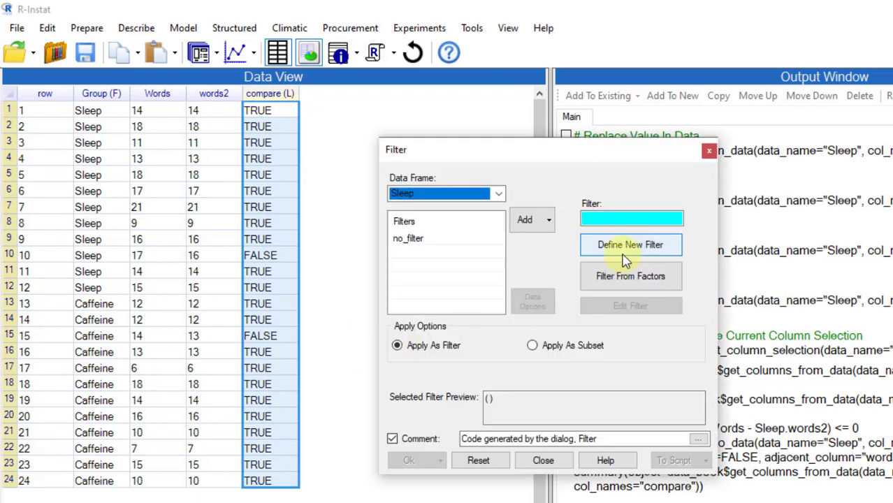
left_click(625, 251)
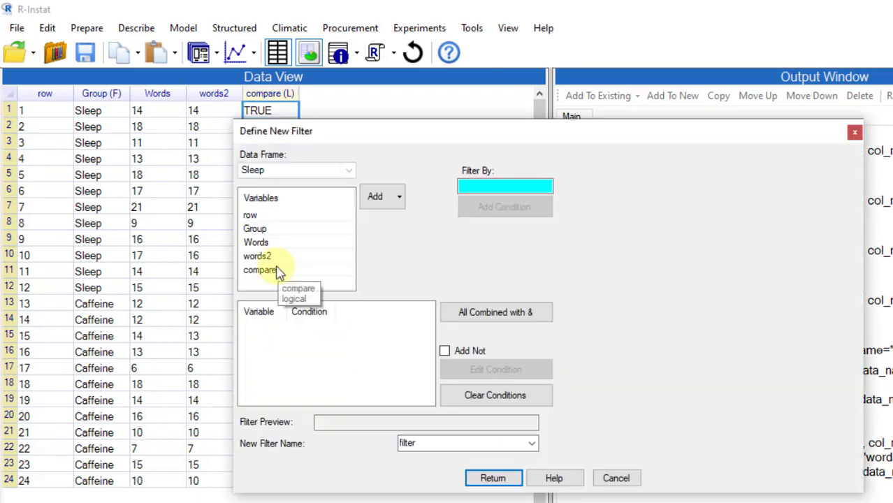
left_click(276, 270)
left_click(376, 197)
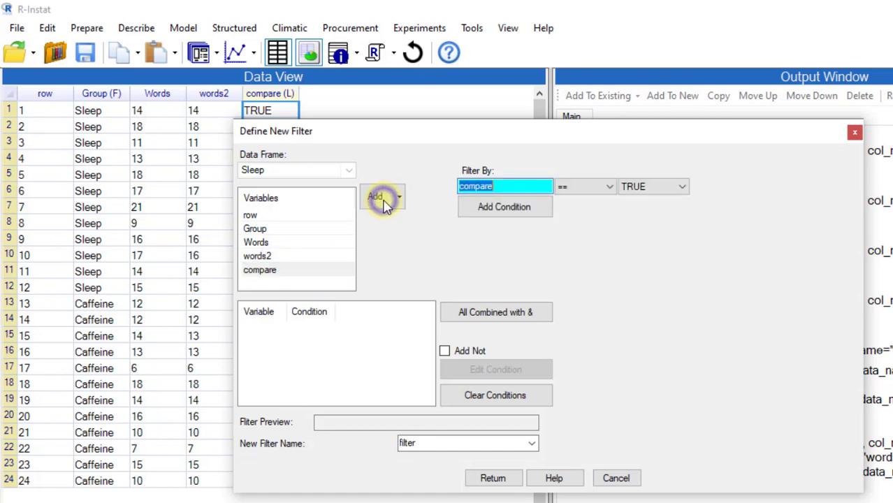
left_click(684, 190)
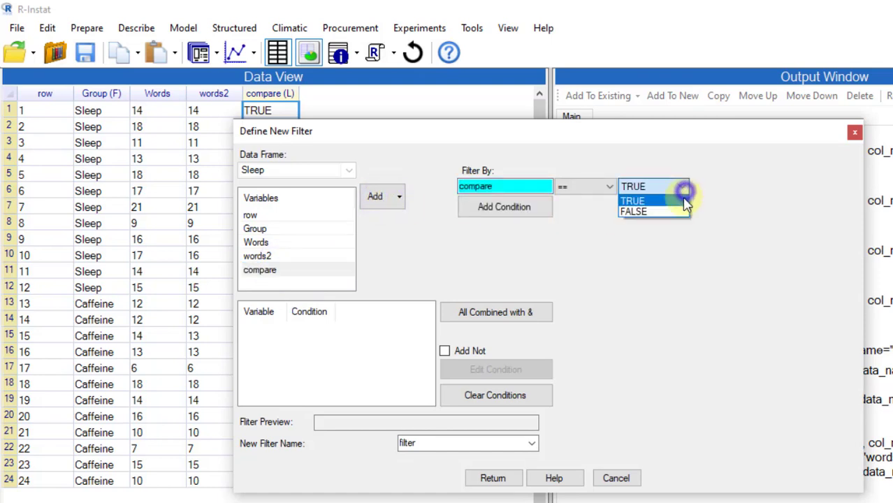
left_click(680, 210)
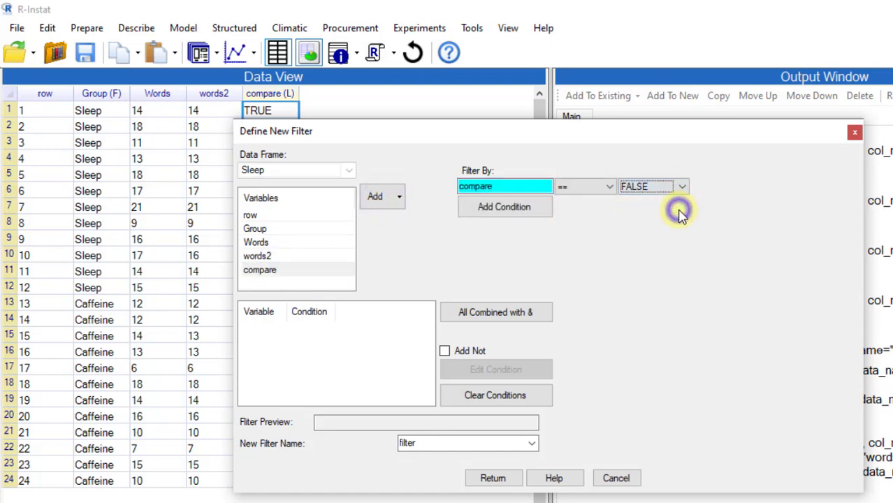
left_click(533, 208)
left_click(496, 477)
left_click(419, 461)
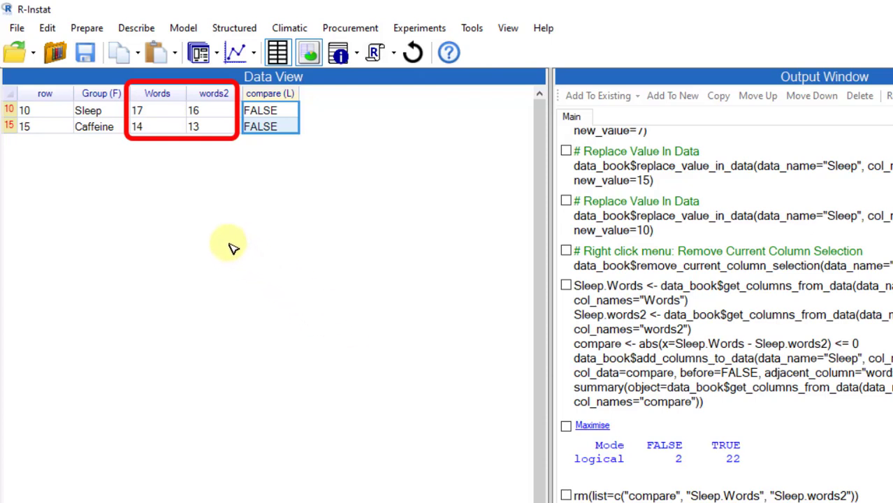
Set the words2 value in row 10 to 17.
left_click(230, 111)
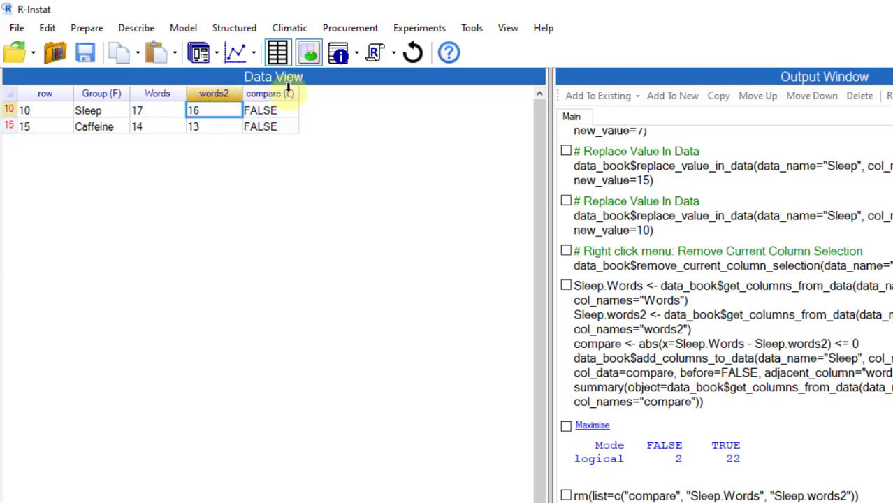
key("BackSpace")
type("17")
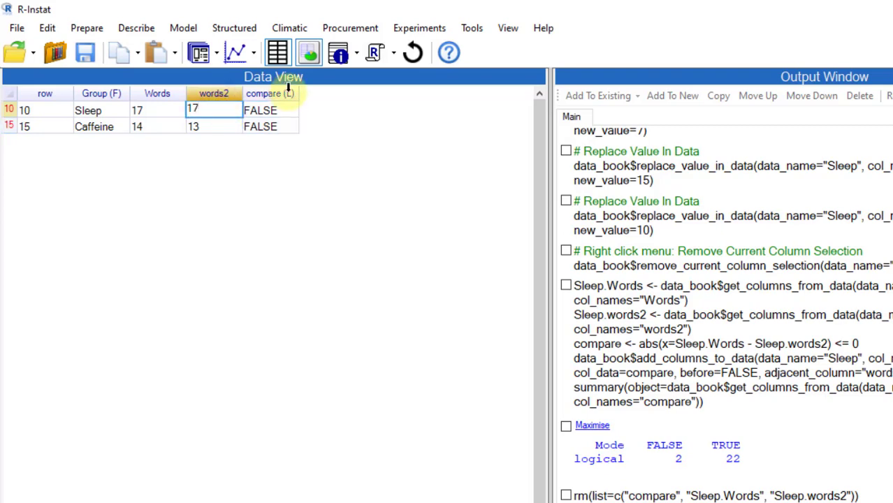
Add the cell comment "17 mistakenly typed as 16" to row 10 of words2.
right_click(208, 110)
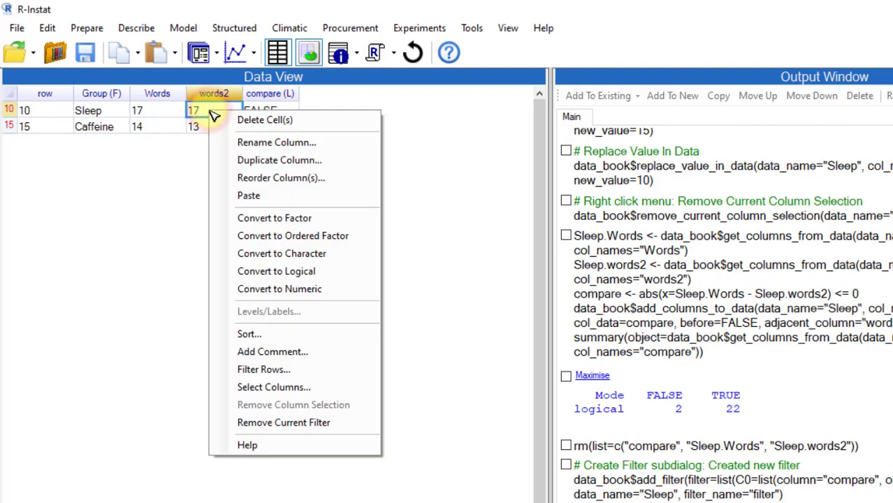
left_click(278, 351)
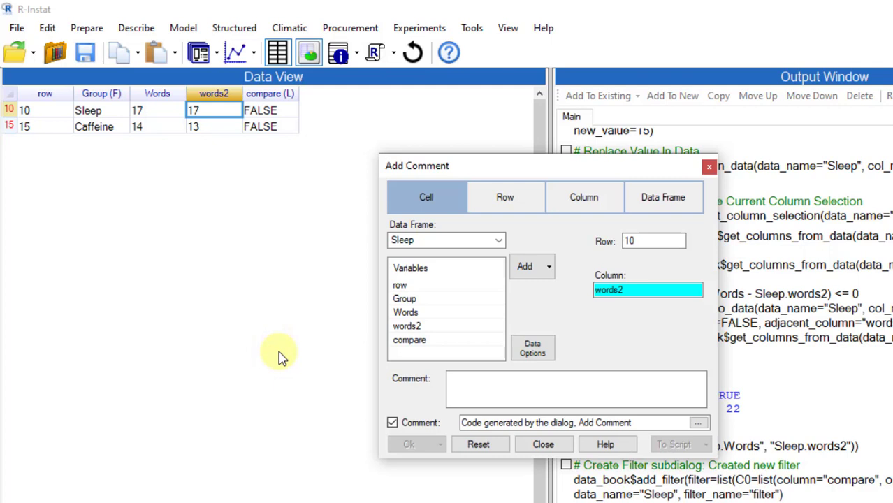
left_click(479, 381)
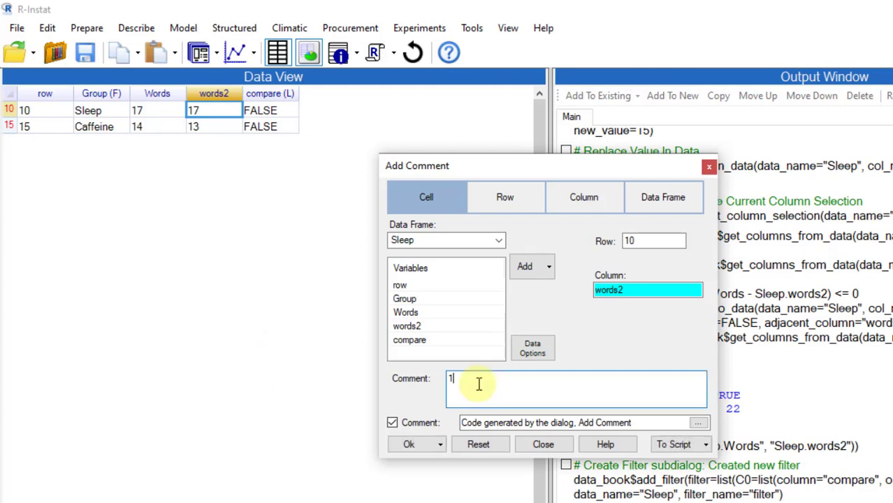
type("17 mistakenly typed as 16")
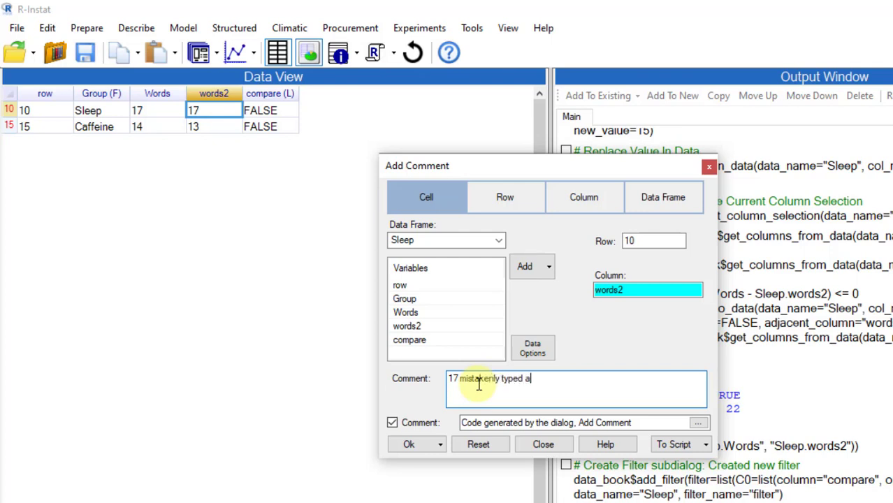
left_click(393, 446)
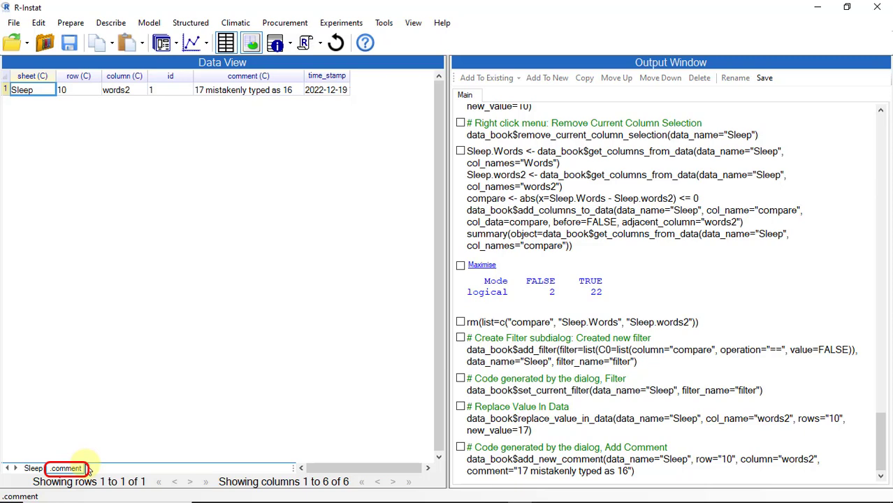
Set the words2 value in row 15 of the Sleep data frame to 14.
left_click(166, 103)
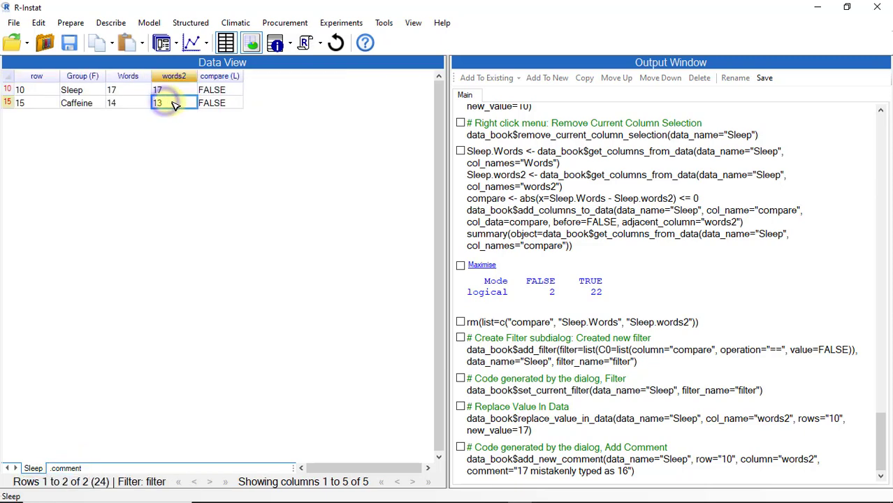
type("14")
left_click(166, 103)
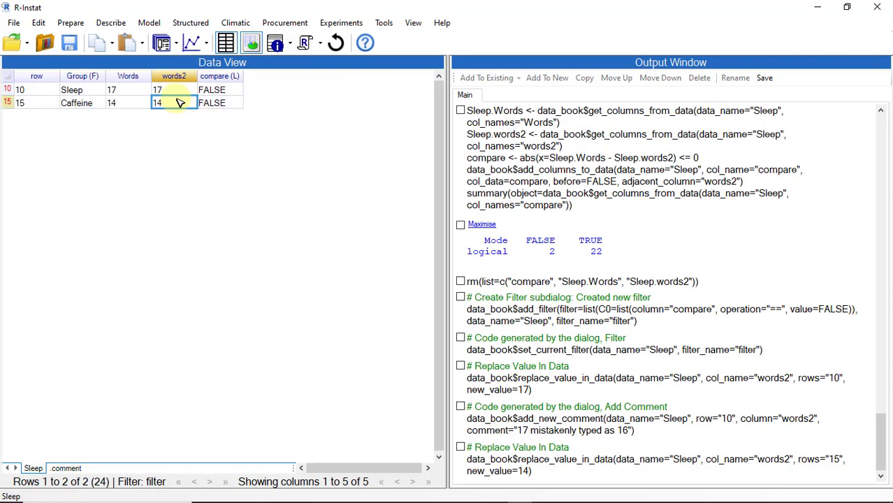
Add the cell comment "14 mistakenly typed as 13" to row 15 of words2.
right_click(176, 102)
left_click(222, 298)
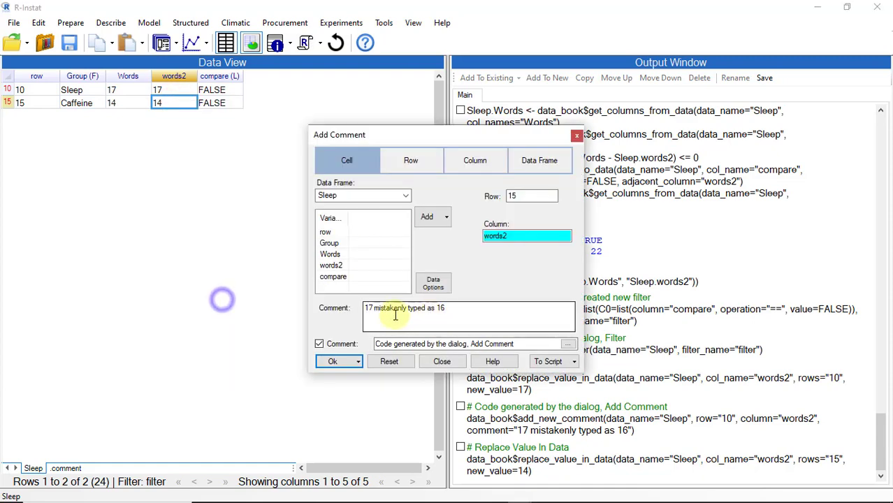
left_click(374, 308)
key("BackSpace")
type("4")
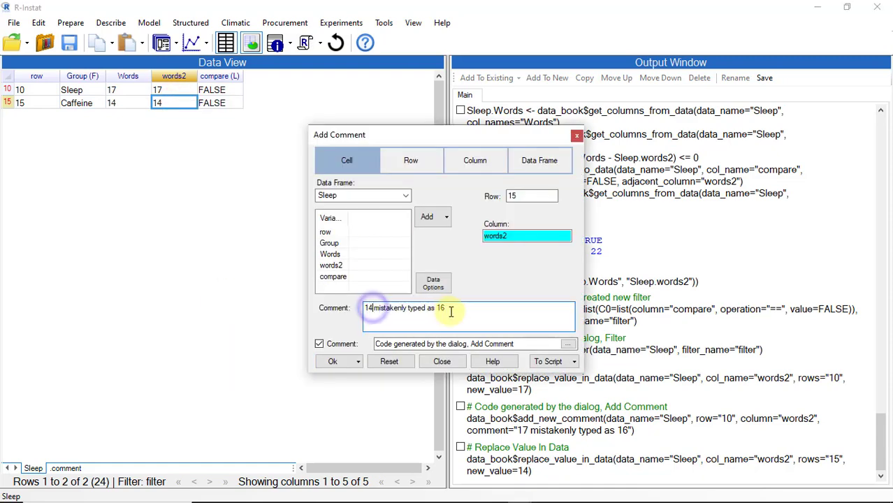
left_click(445, 308)
key("BackSpace")
type("3")
left_click(334, 361)
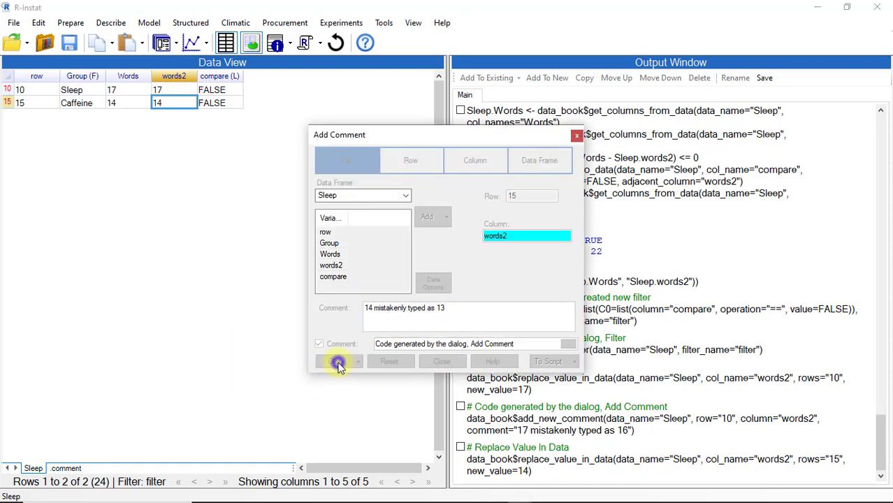
Remove the current filter from the Sleep data frame, and check the recorded cell comments in the .comment sheet.
right_click(169, 75)
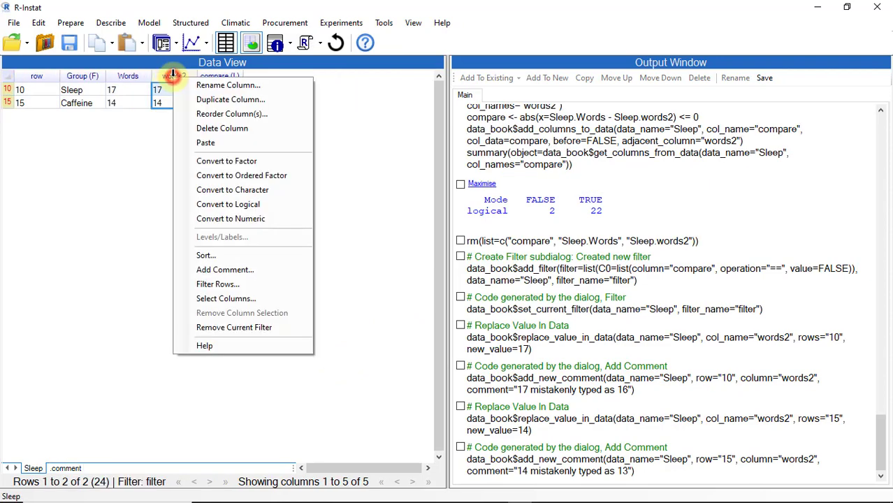
left_click(233, 328)
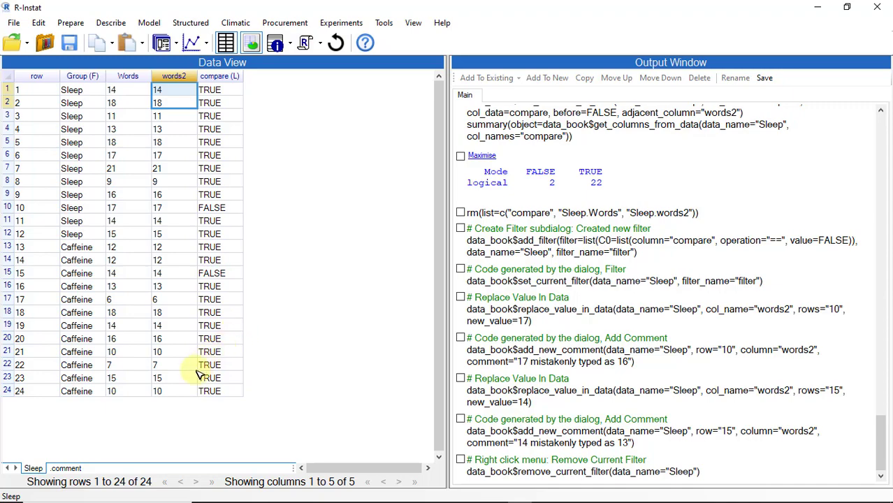
left_click(66, 468)
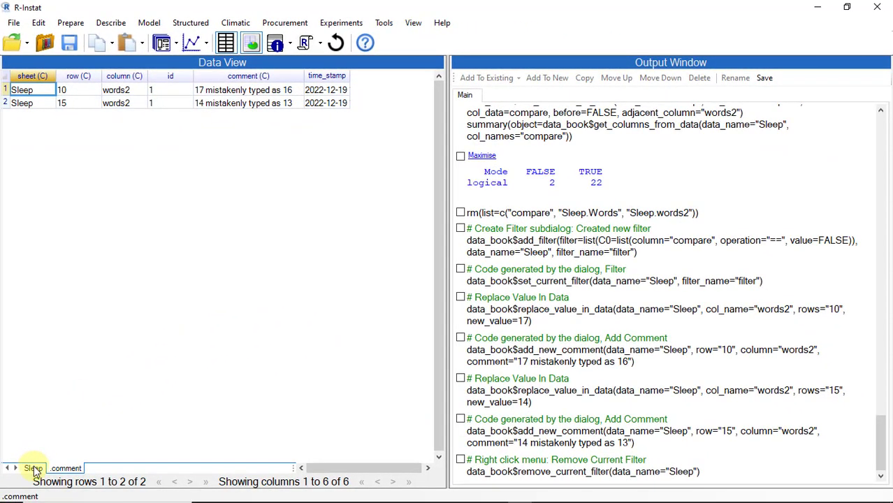
left_click(33, 470)
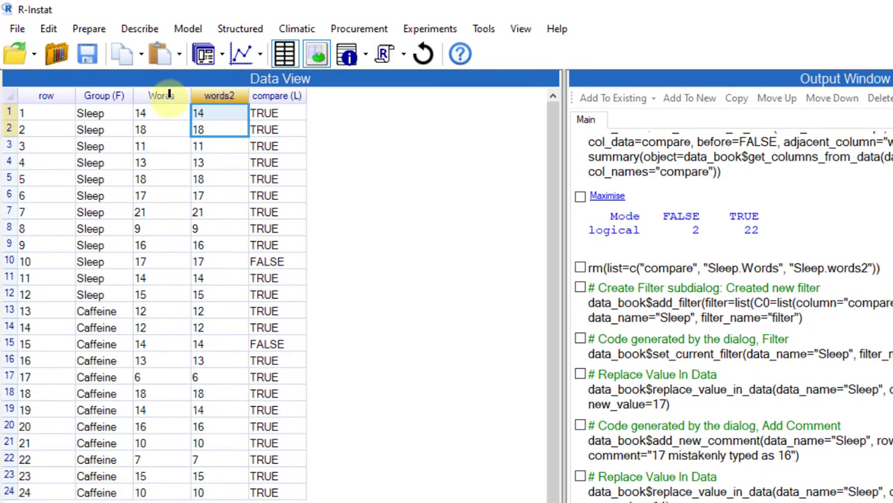
right_click(134, 75)
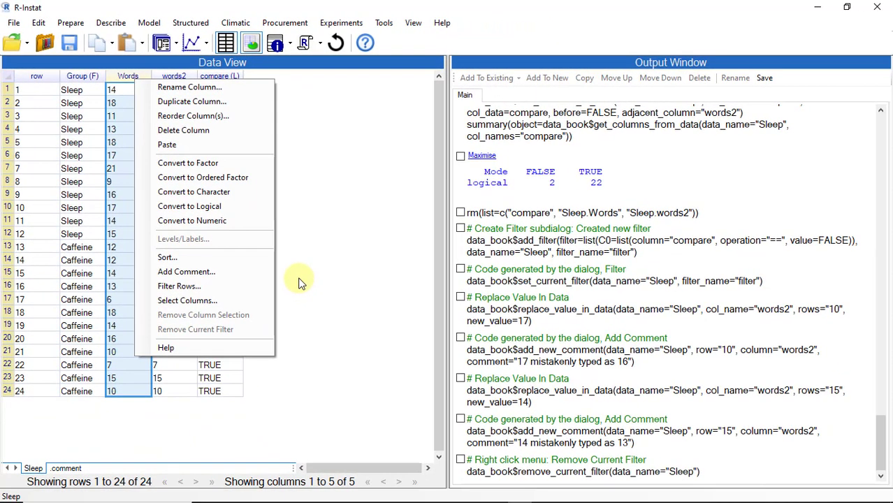
left_click(332, 286)
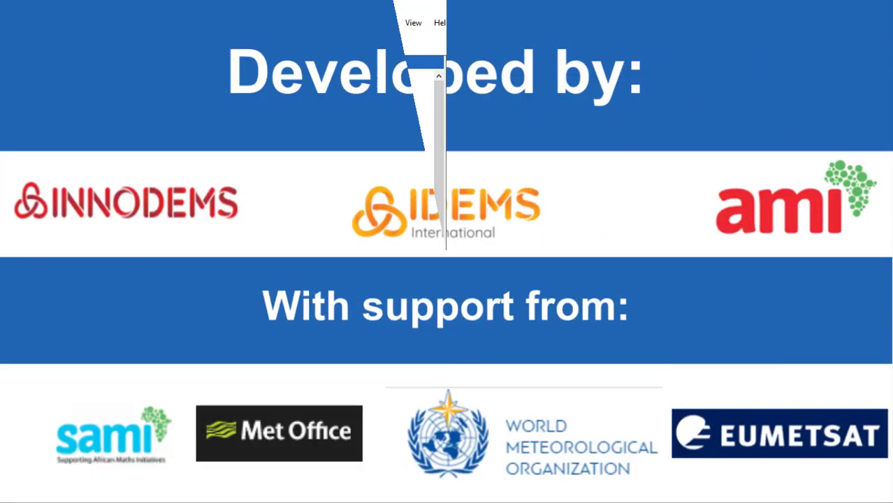